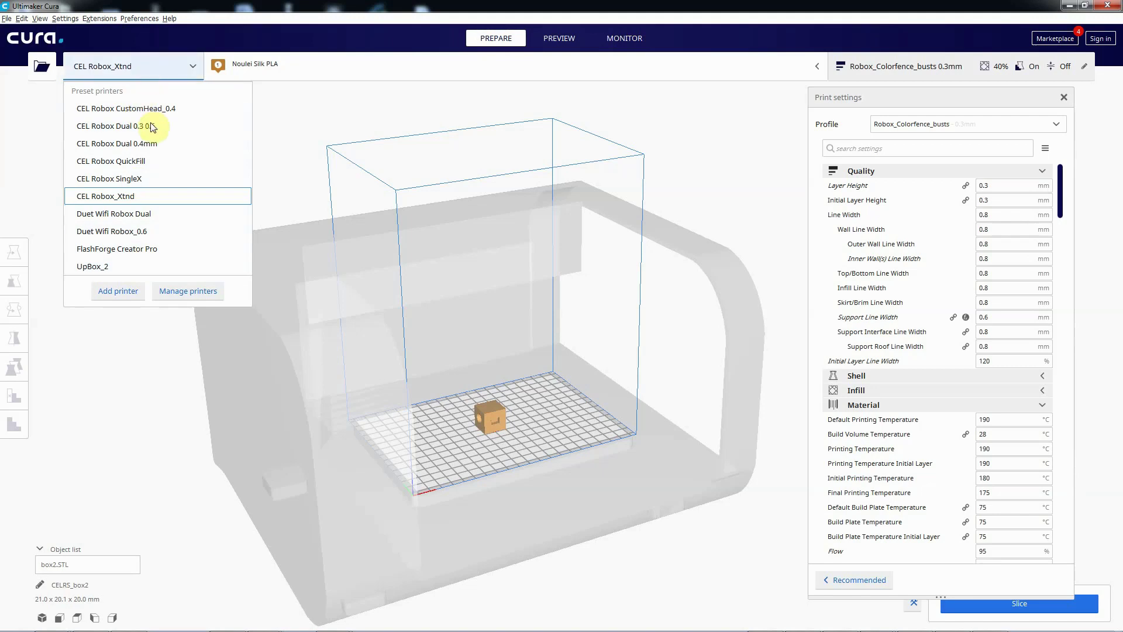
{"action": "left_click", "coordinate": [25, 130]}
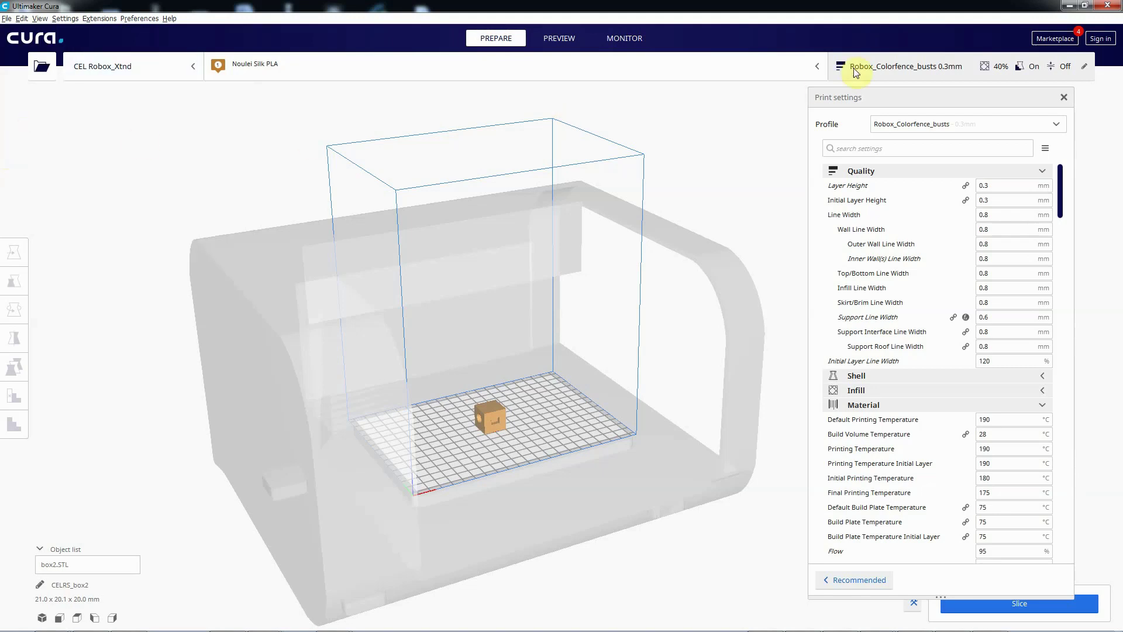
{"action": "left_click", "coordinate": [811, 73]}
{"action": "left_click", "coordinate": [667, 123]}
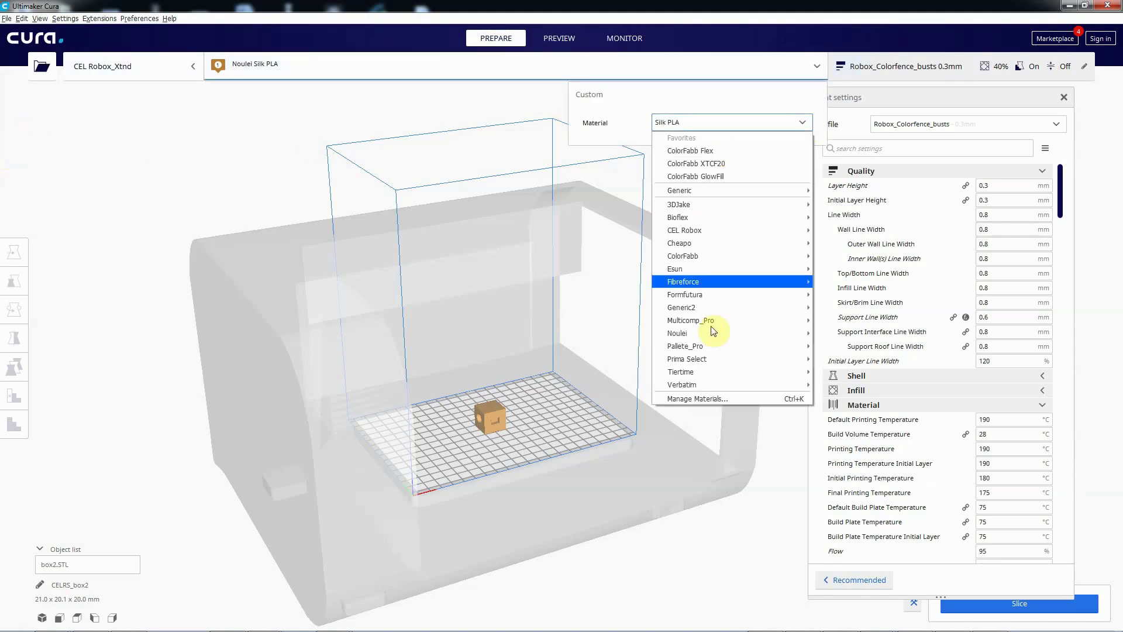
{"action": "left_click", "coordinate": [150, 143]}
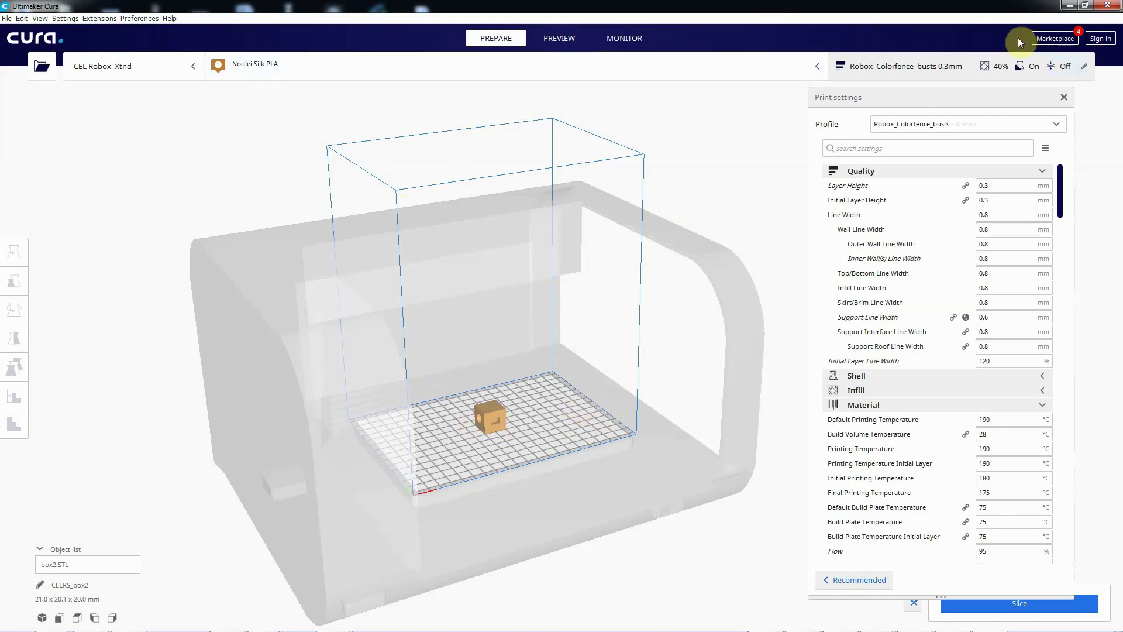
Install the Custom Printjob Prefix plugin from the Marketplace, accept its license agreement and quit Cura so it can be restarted.
{"action": "left_click", "coordinate": [1051, 39]}
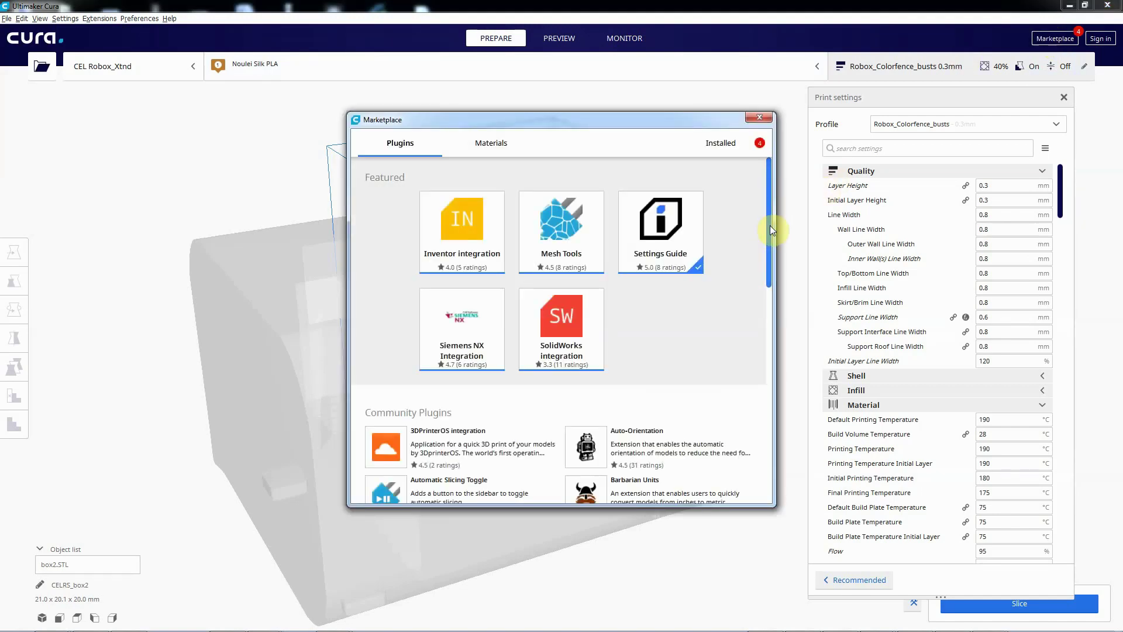
{"action": "left_click_drag", "start_coordinate": [770, 228], "coordinate": [773, 312]}
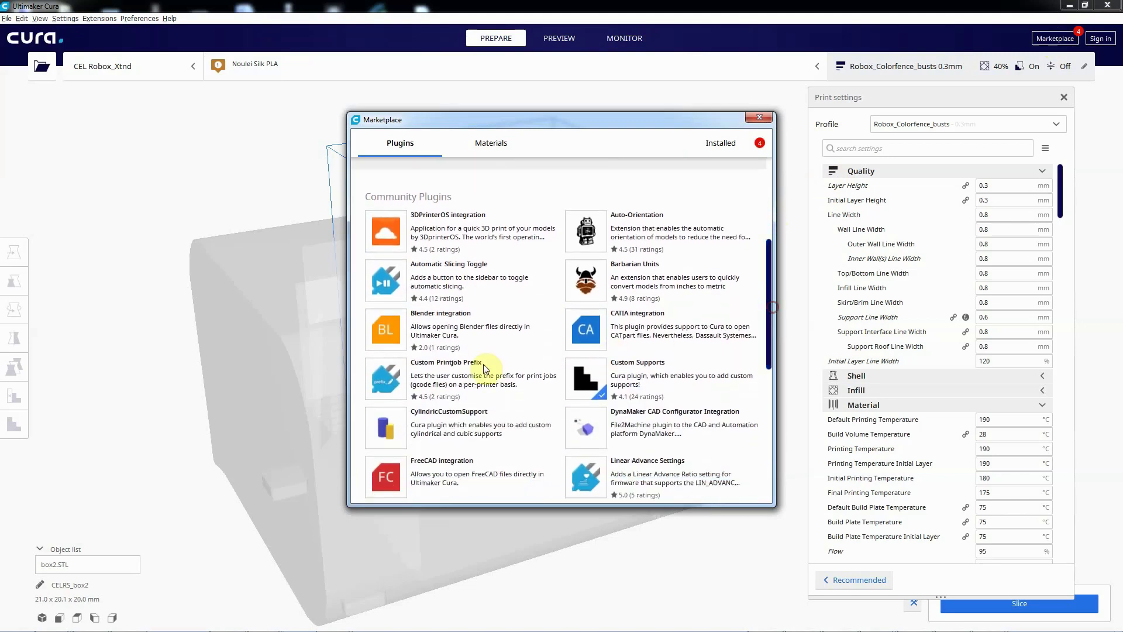
{"action": "left_click", "coordinate": [446, 388]}
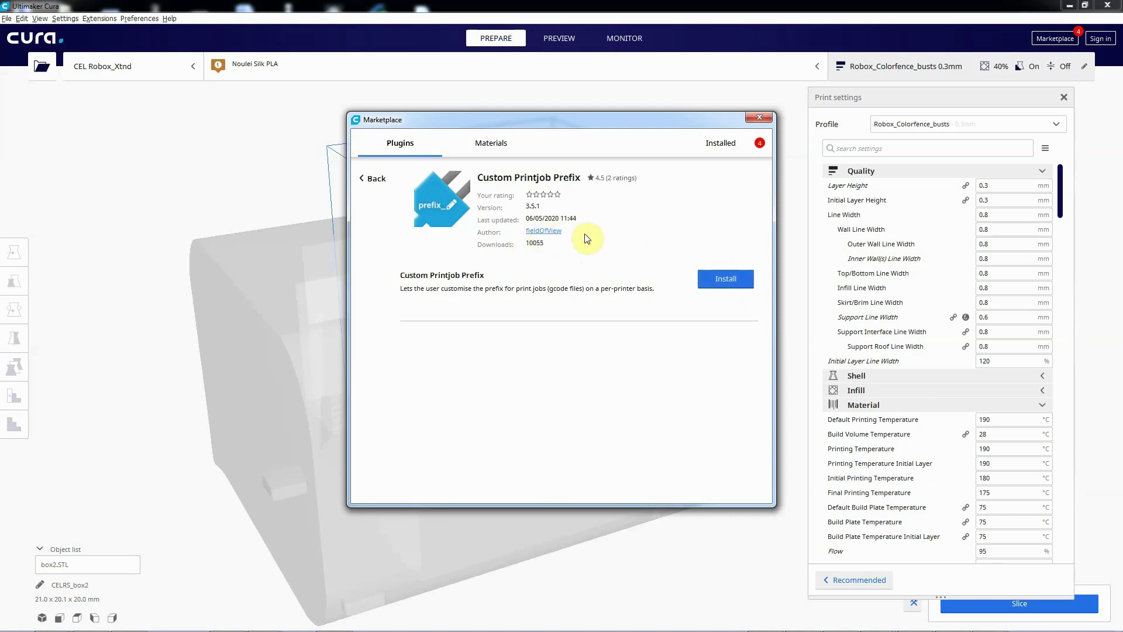
{"action": "left_click", "coordinate": [726, 280]}
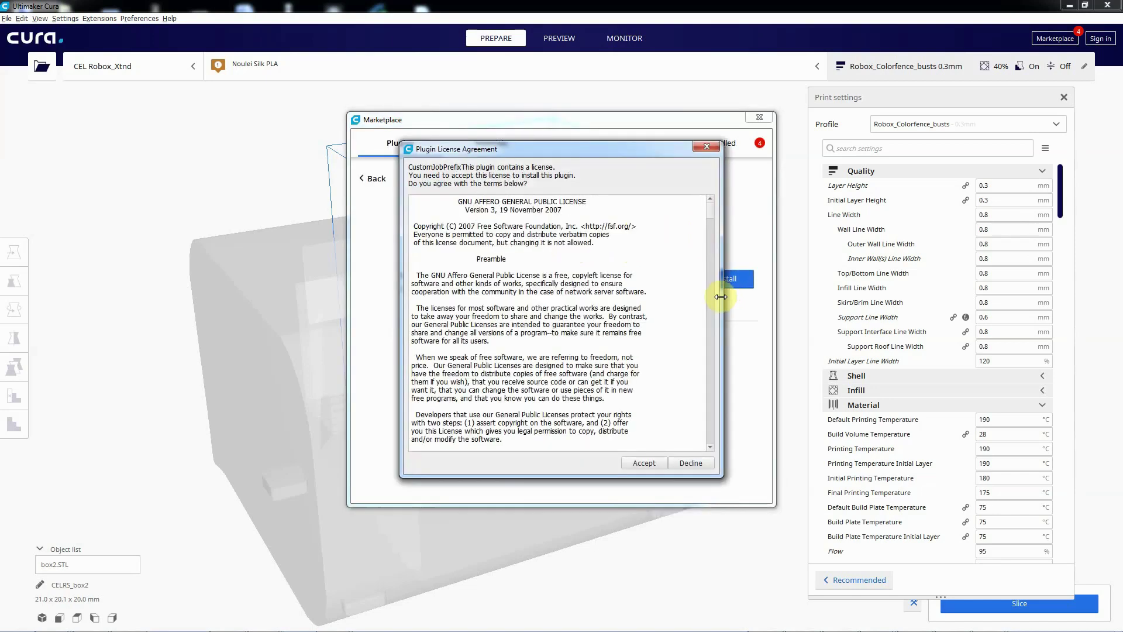
{"action": "left_click", "coordinate": [651, 464]}
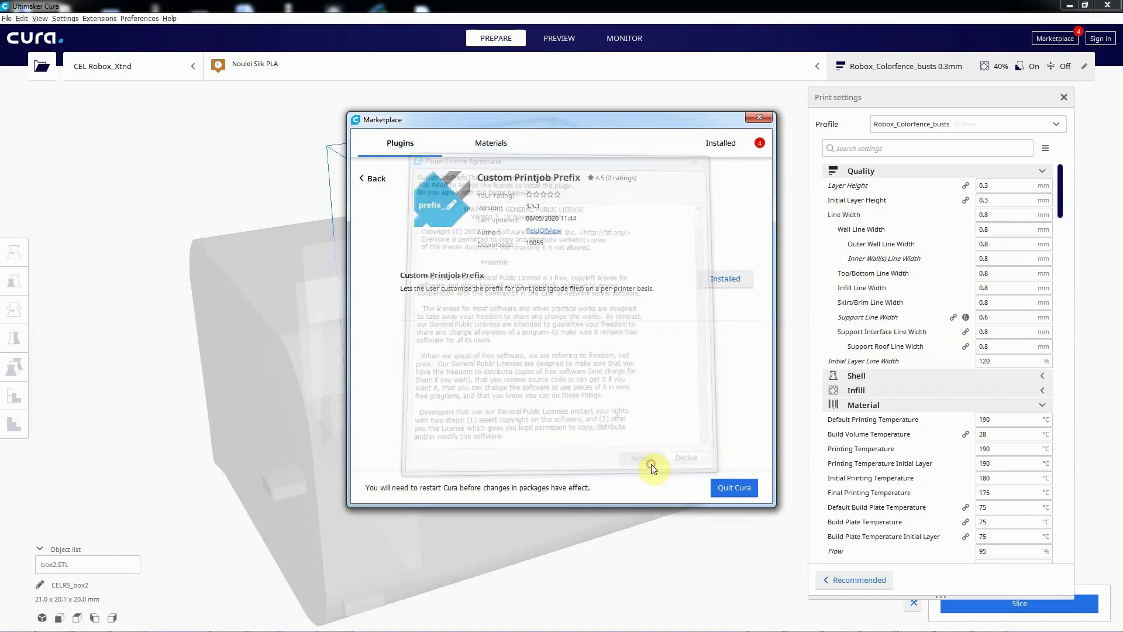
{"action": "left_click", "coordinate": [749, 491]}
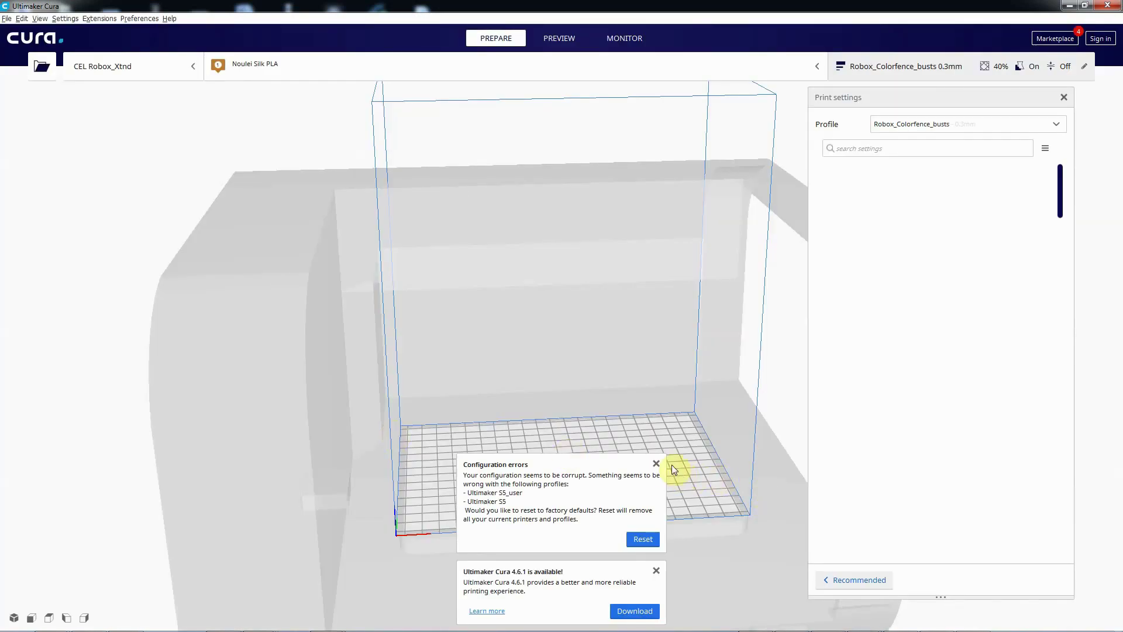
Dismiss the configuration errors and update notifications, and move the Print settings window clear of the build volume.
{"action": "left_click", "coordinate": [658, 465]}
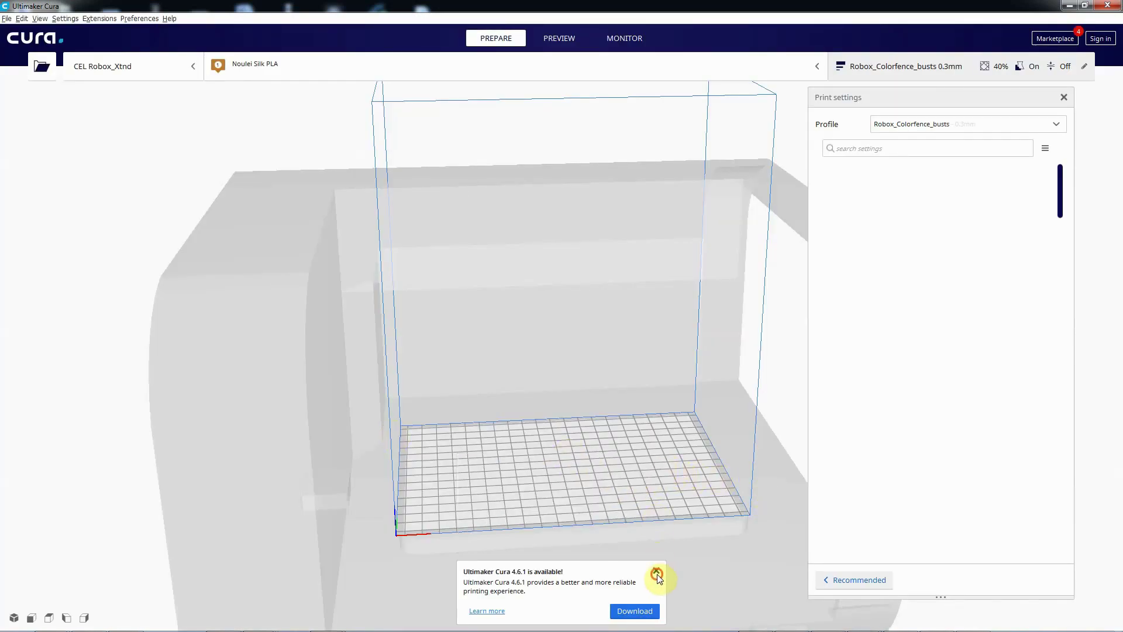
{"action": "left_click", "coordinate": [656, 570]}
{"action": "scroll", "coordinate": [518, 298], "scroll_direction": "down", "scroll_amount": 5}
{"action": "right_click_drag", "start_coordinate": [518, 297], "coordinate": [706, 236]}
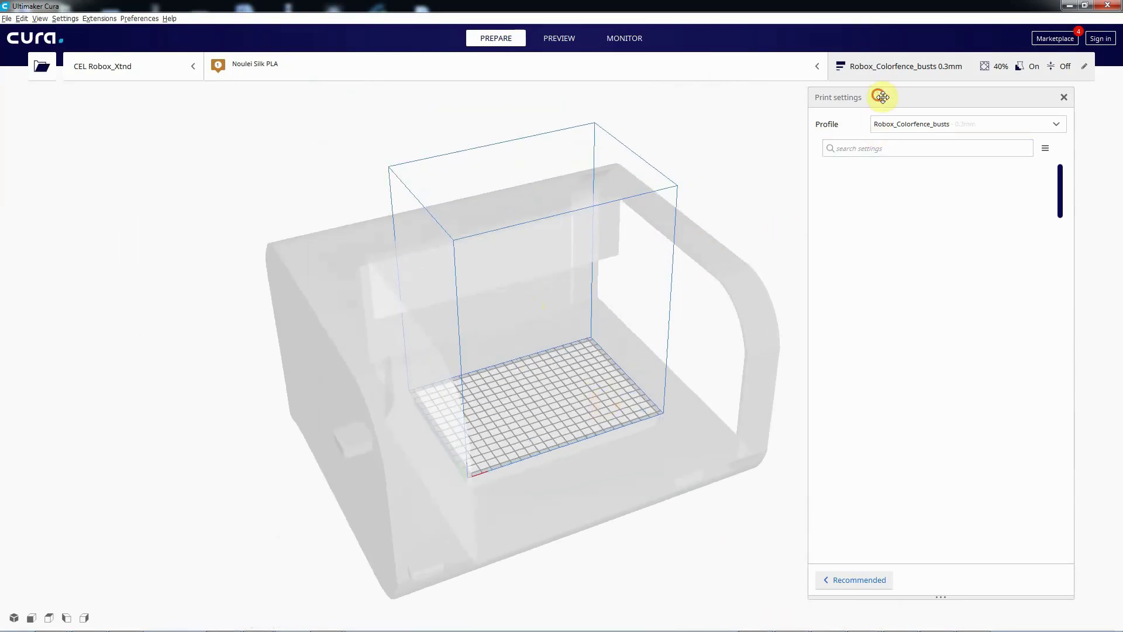
{"action": "left_click_drag", "start_coordinate": [880, 93], "coordinate": [918, 96]}
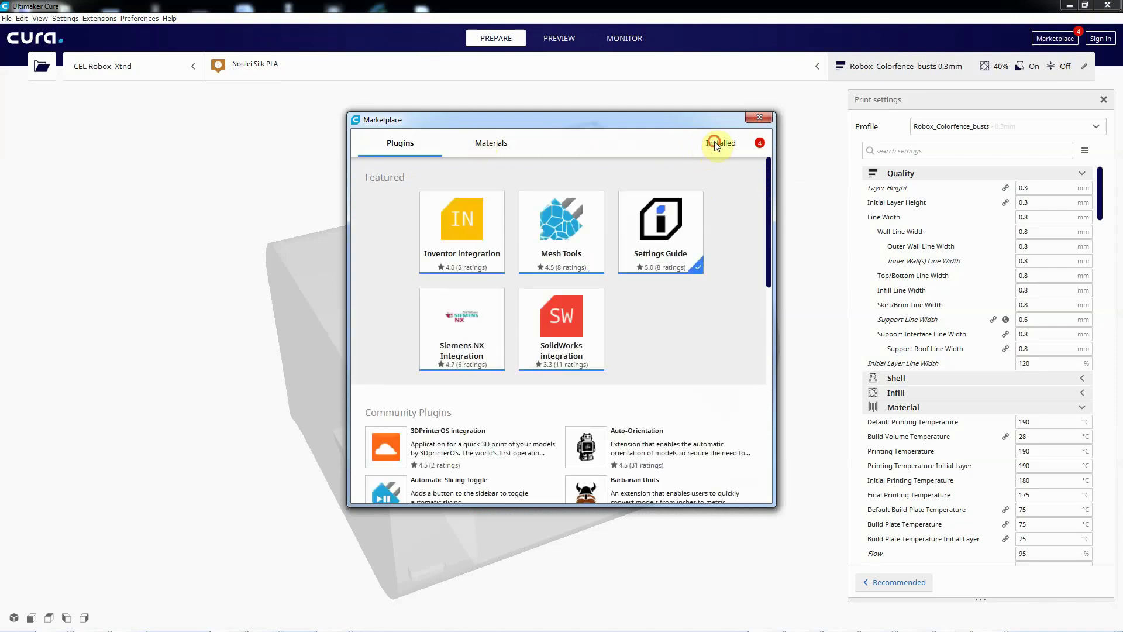
Check the installed plugins in the Marketplace for Custom Printjob Prefix and close the Marketplace.
{"action": "left_click", "coordinate": [720, 144]}
{"action": "left_click_drag", "start_coordinate": [766, 167], "coordinate": [770, 184]}
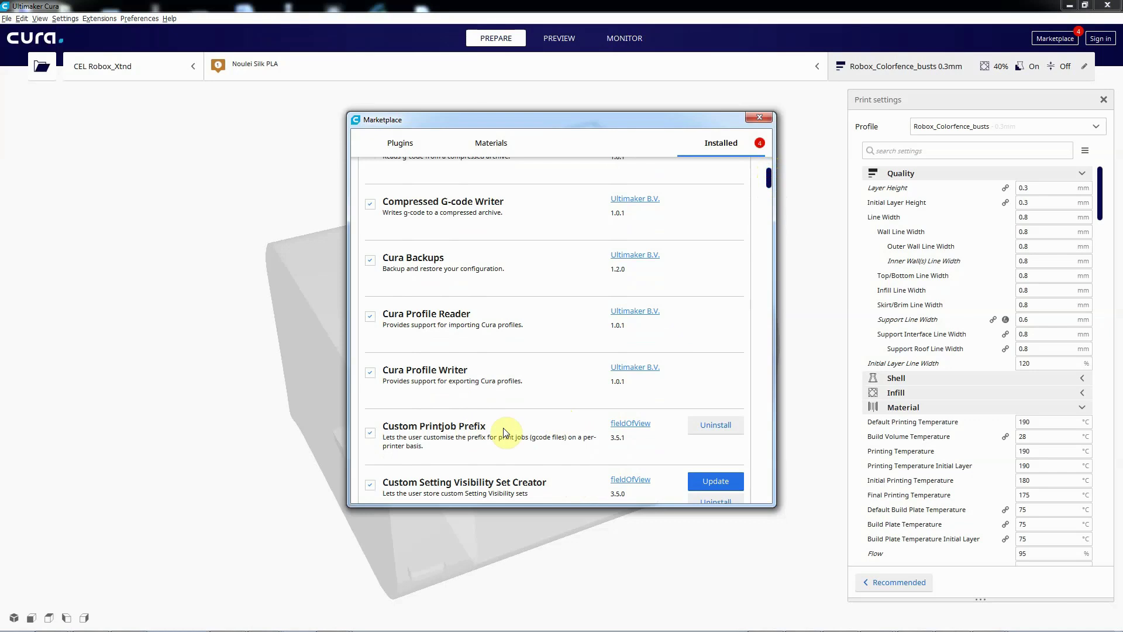
{"action": "left_click", "coordinate": [759, 118]}
Load the model box.STL from the export folder onto the build plate.
{"action": "left_click", "coordinate": [41, 66]}
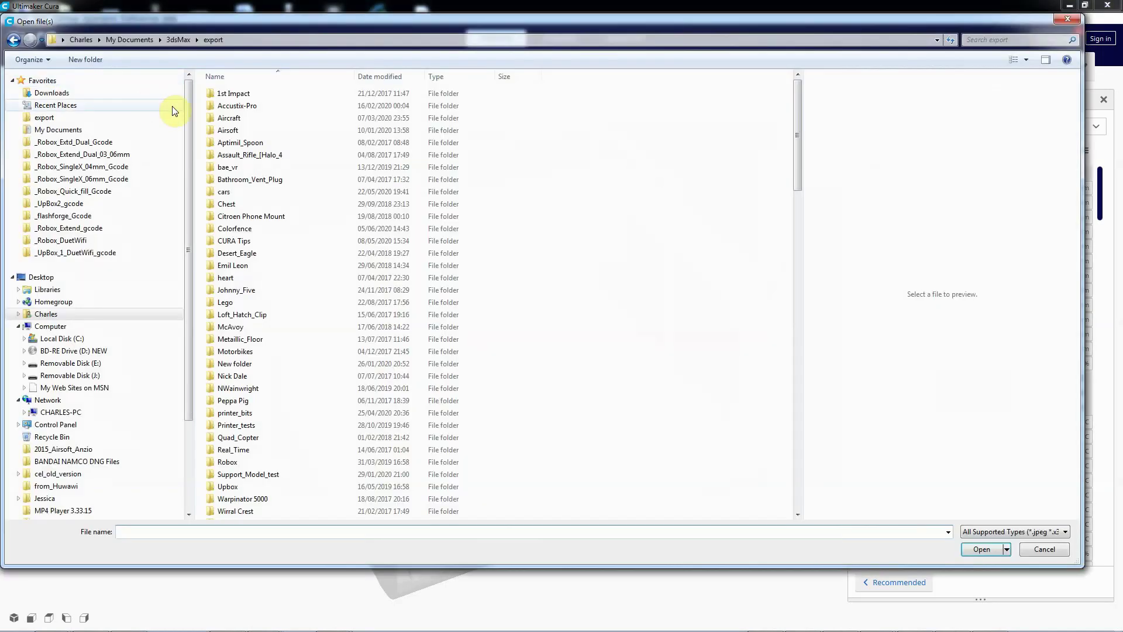
{"action": "left_click", "coordinate": [61, 120]}
{"action": "scroll", "coordinate": [231, 296], "scroll_direction": "down", "scroll_amount": 10}
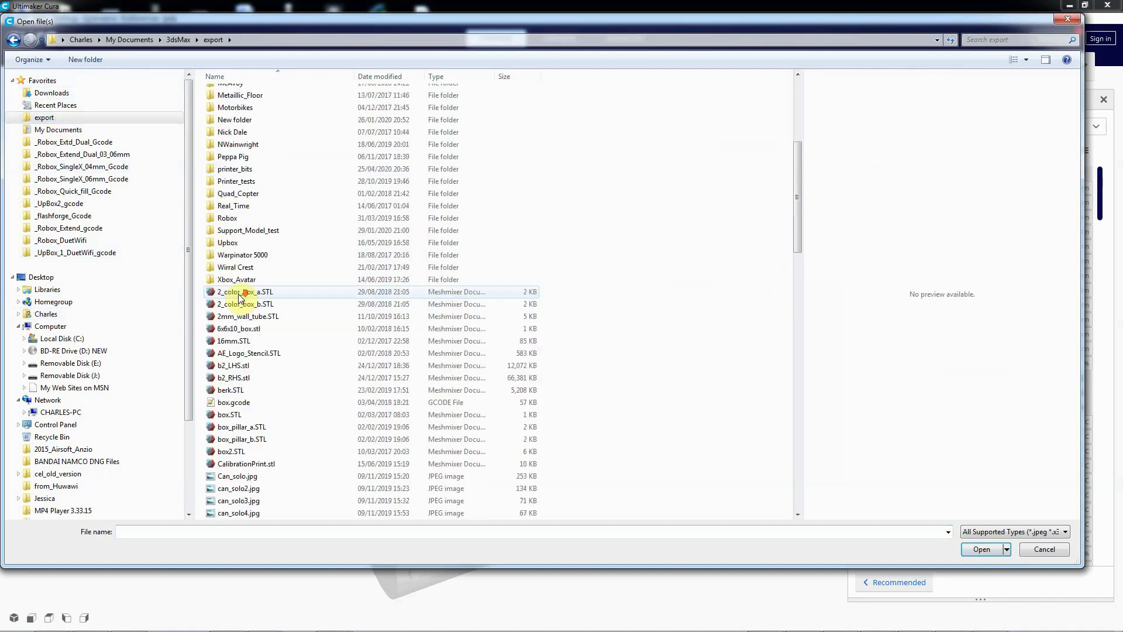
{"action": "left_click", "coordinate": [231, 292]}
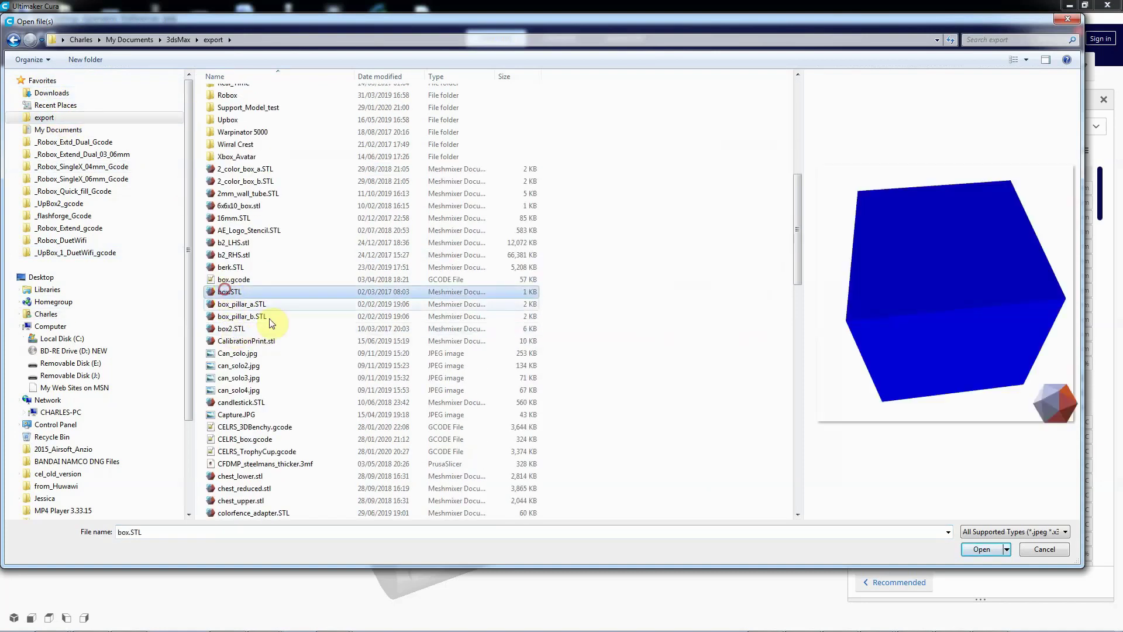
{"action": "left_click", "coordinate": [978, 551]}
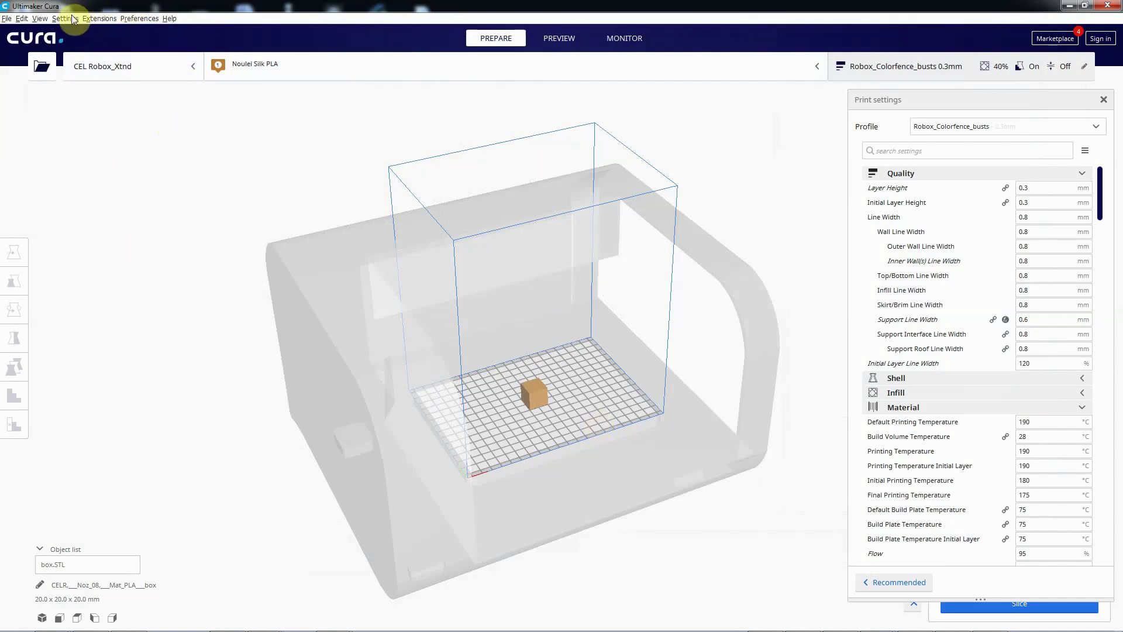
Set the custom print job prefix for the CEL Robox_Xtnd printer to {printer_name},___Noz_{machine_nozzle_size},___Mat_{material_type}__ and confirm it.
{"action": "left_click", "coordinate": [40, 18]}
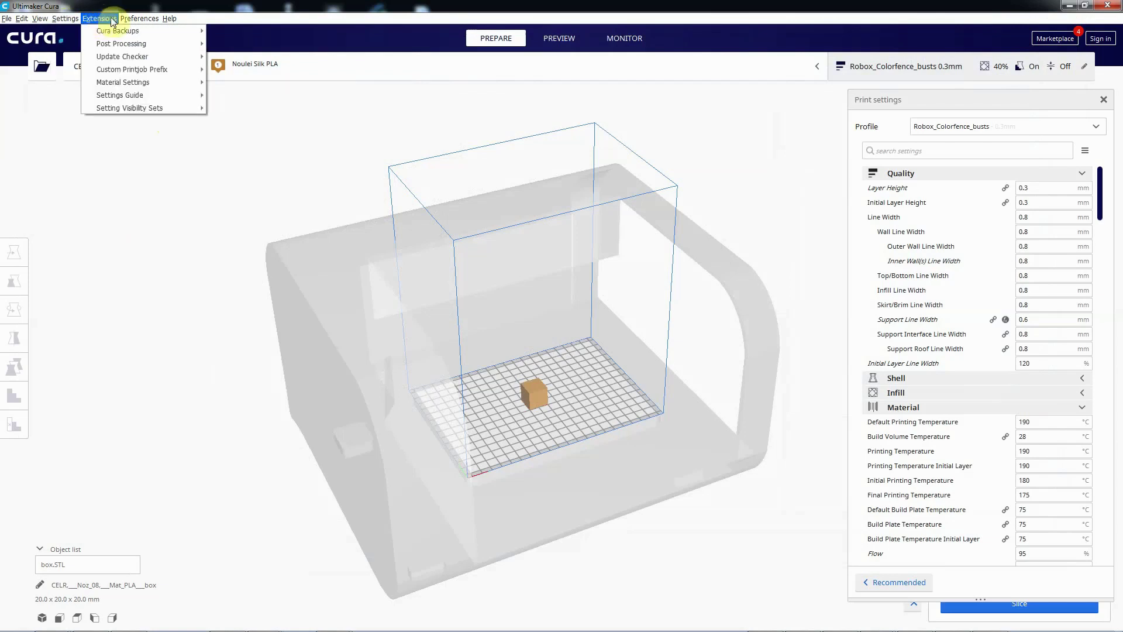
{"action": "mouse_move", "coordinate": [150, 78]}
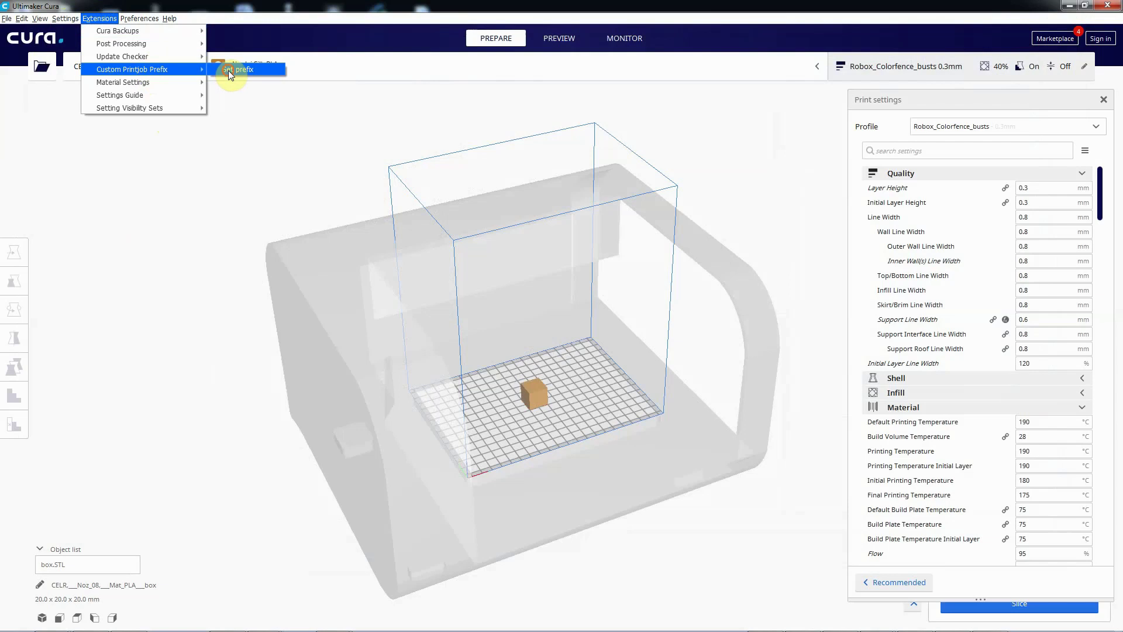
{"action": "left_click", "coordinate": [228, 70]}
{"action": "left_click_drag", "start_coordinate": [673, 279], "coordinate": [412, 269]}
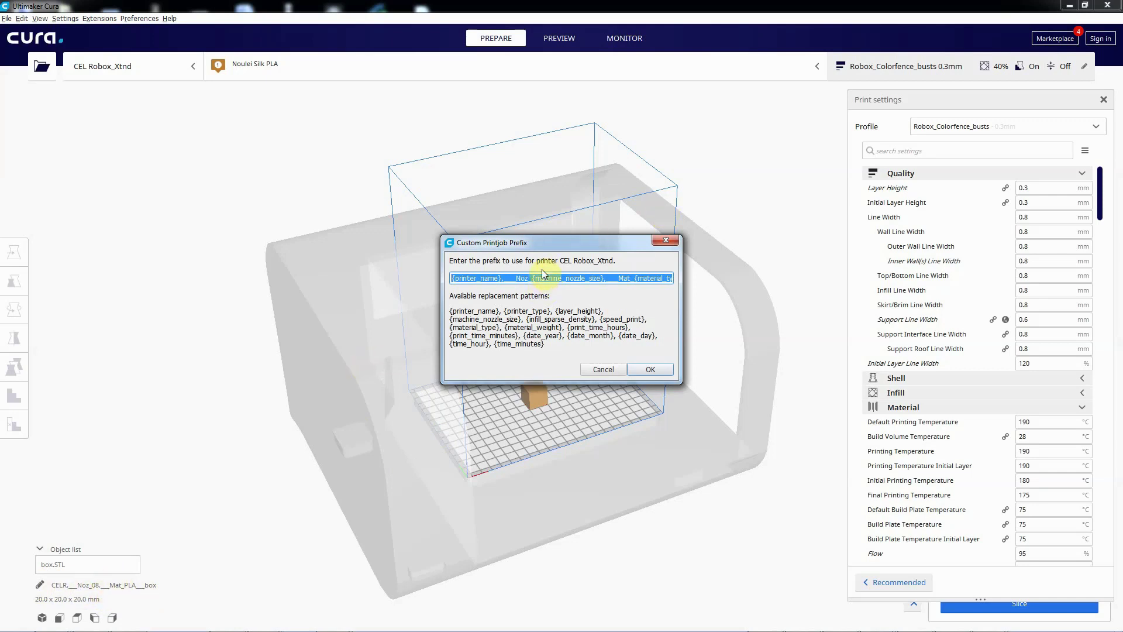
{"action": "left_click_drag", "start_coordinate": [508, 240], "coordinate": [489, 209]}
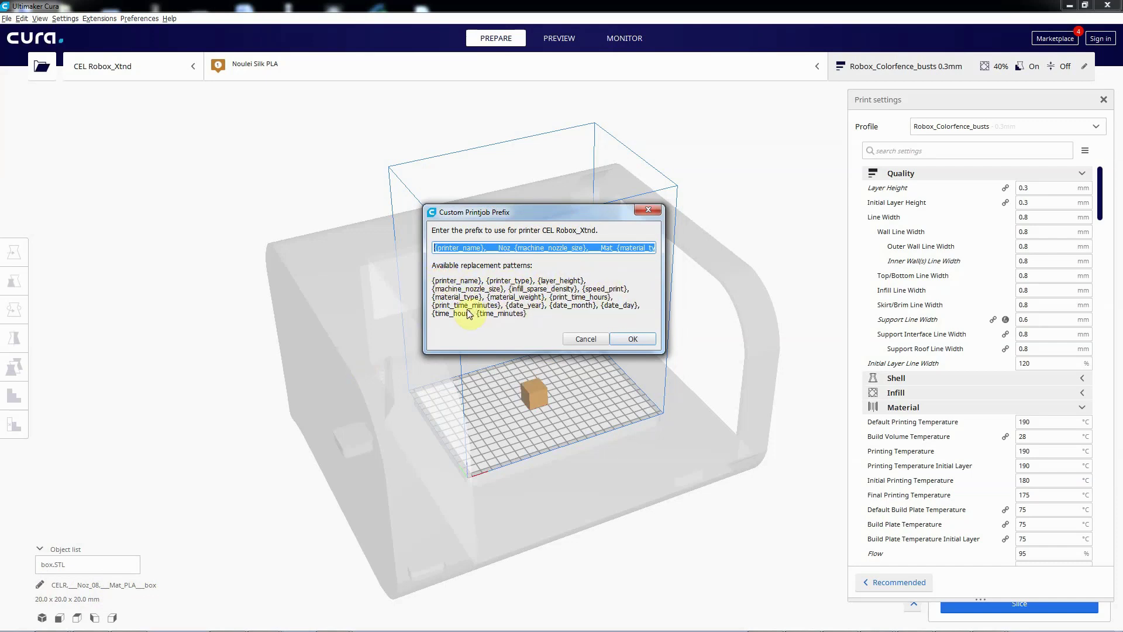
{"action": "left_click_drag", "start_coordinate": [499, 247], "coordinate": [421, 245]}
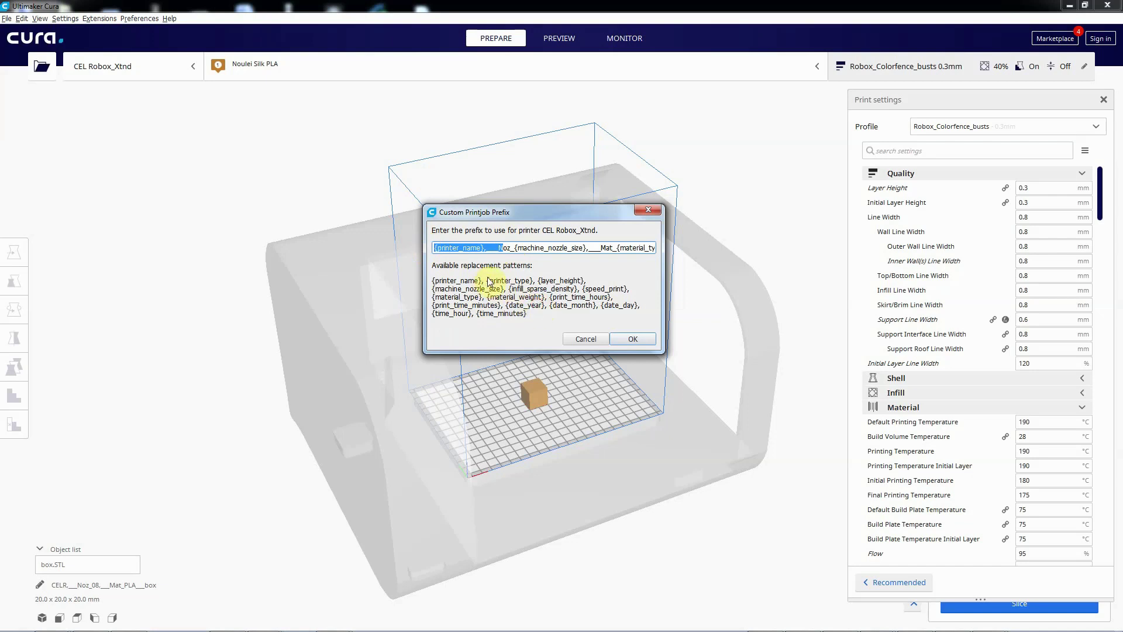
{"action": "left_click", "coordinate": [499, 247]}
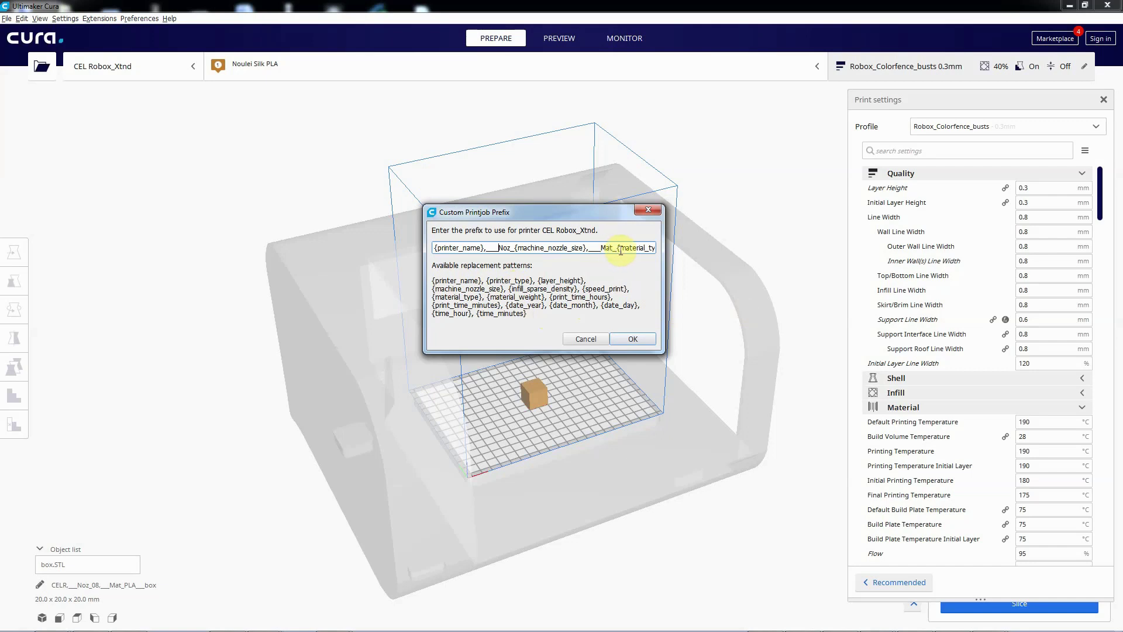
{"action": "left_click_drag", "start_coordinate": [630, 249], "coordinate": [678, 247]}
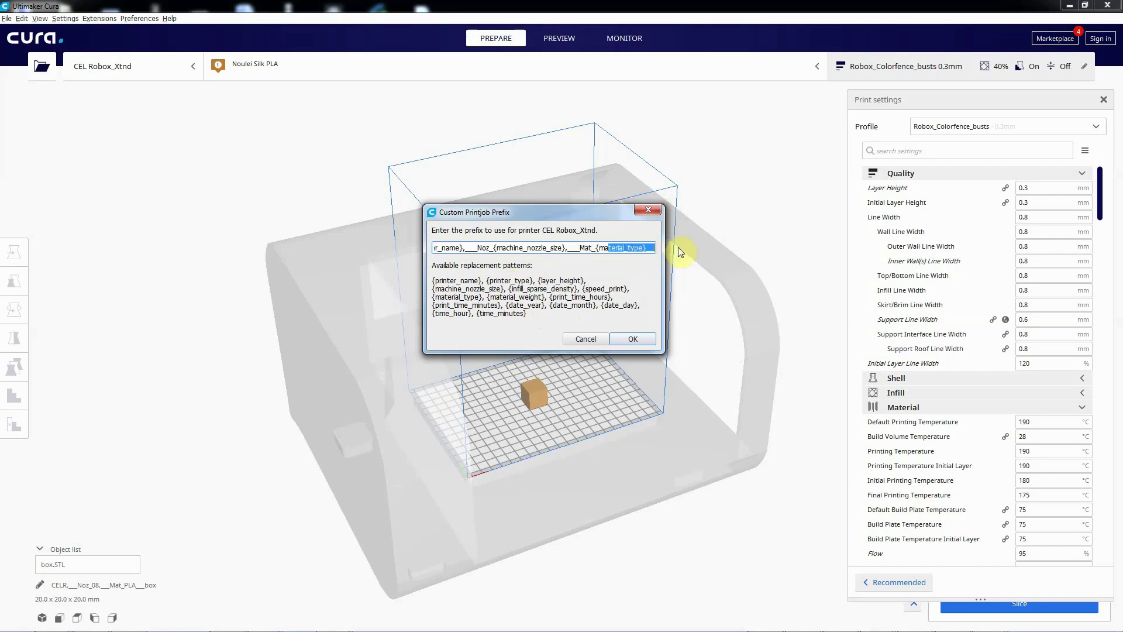
{"action": "left_click", "coordinate": [654, 251]}
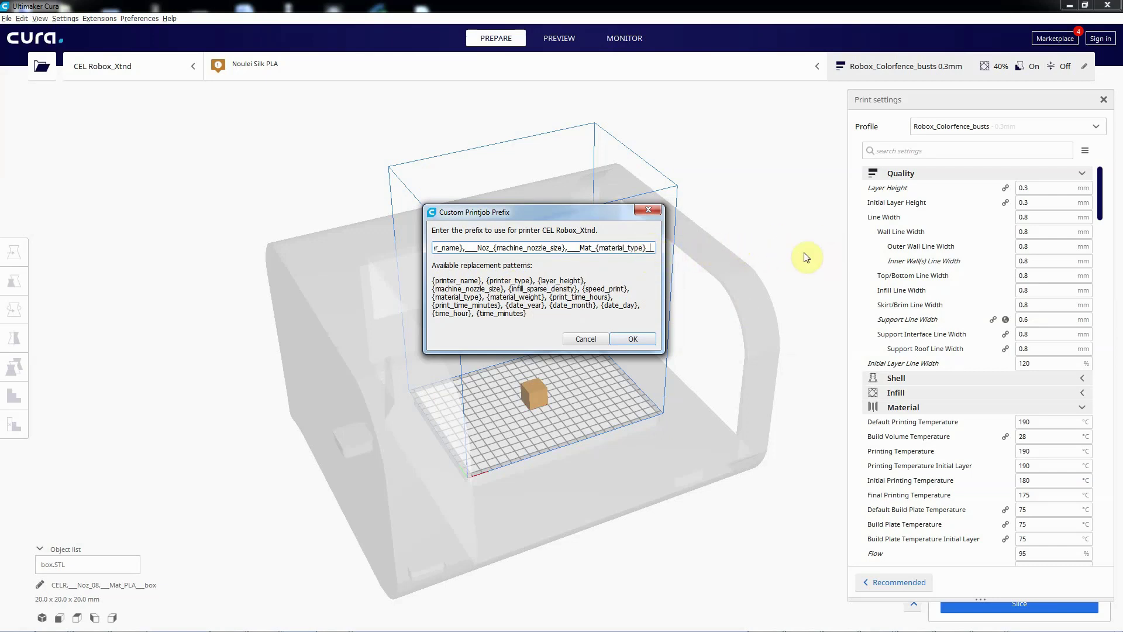
{"action": "type", "text": "_"}
{"action": "left_click", "coordinate": [633, 340]}
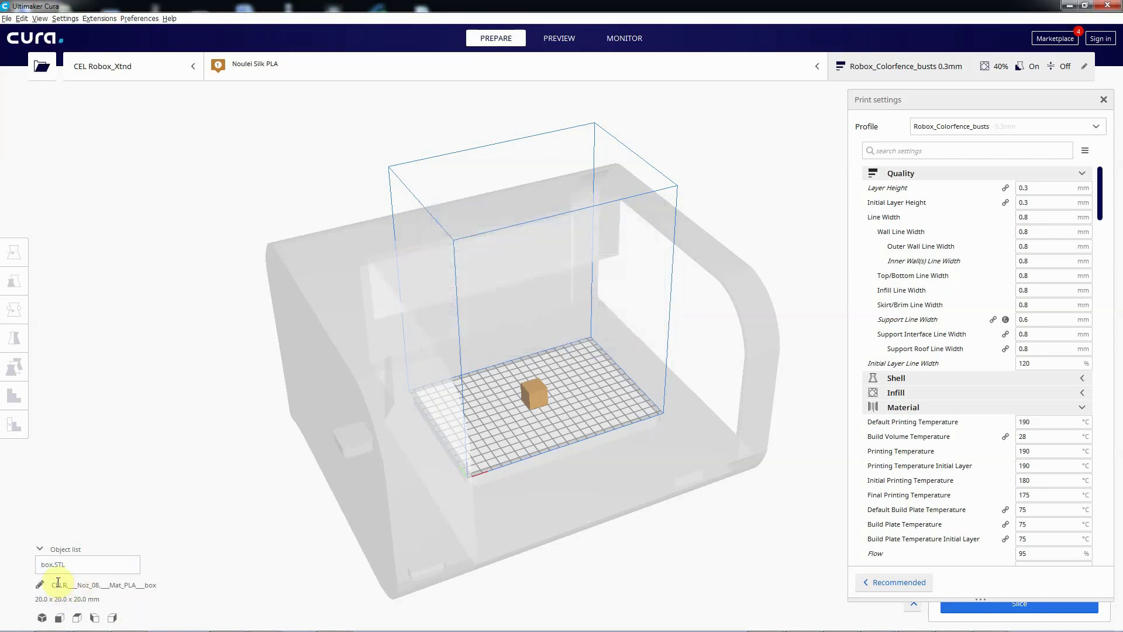
Slice the box, check the suggested G-code file name in the save dialog and cancel saving.
{"action": "left_click", "coordinate": [1024, 608]}
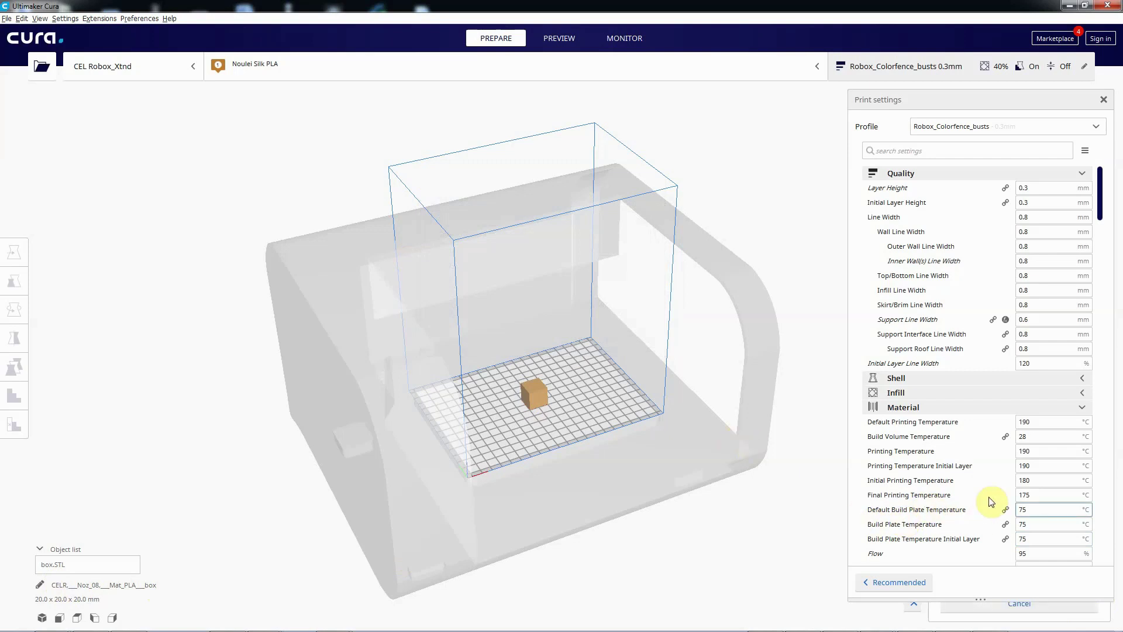
{"action": "left_click_drag", "start_coordinate": [982, 99], "coordinate": [803, 82]}
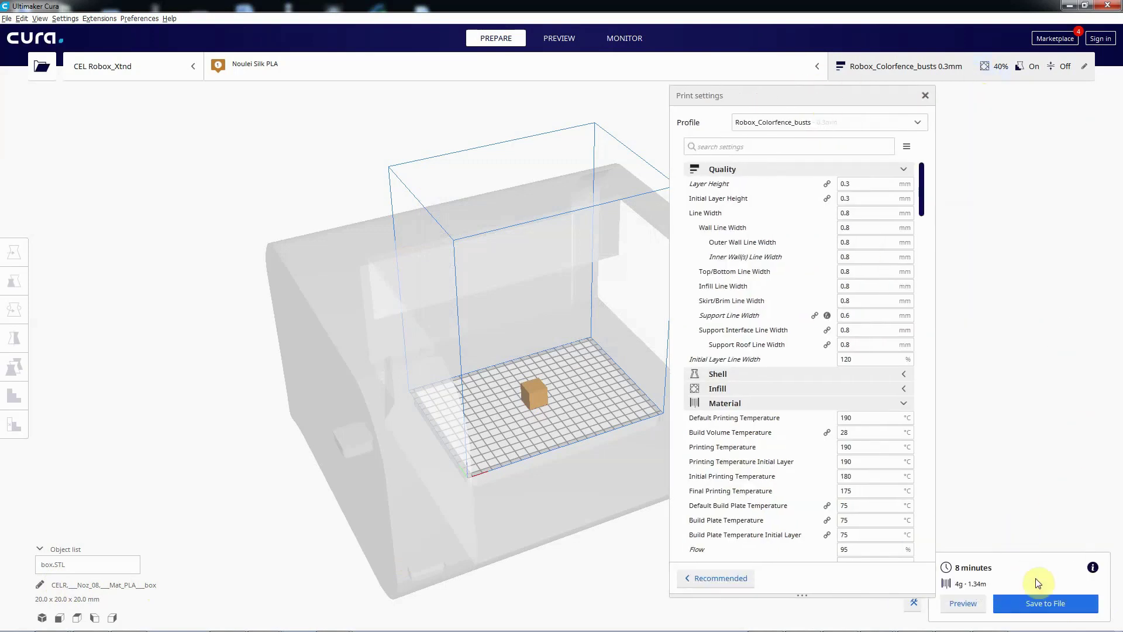
{"action": "left_click", "coordinate": [1030, 602]}
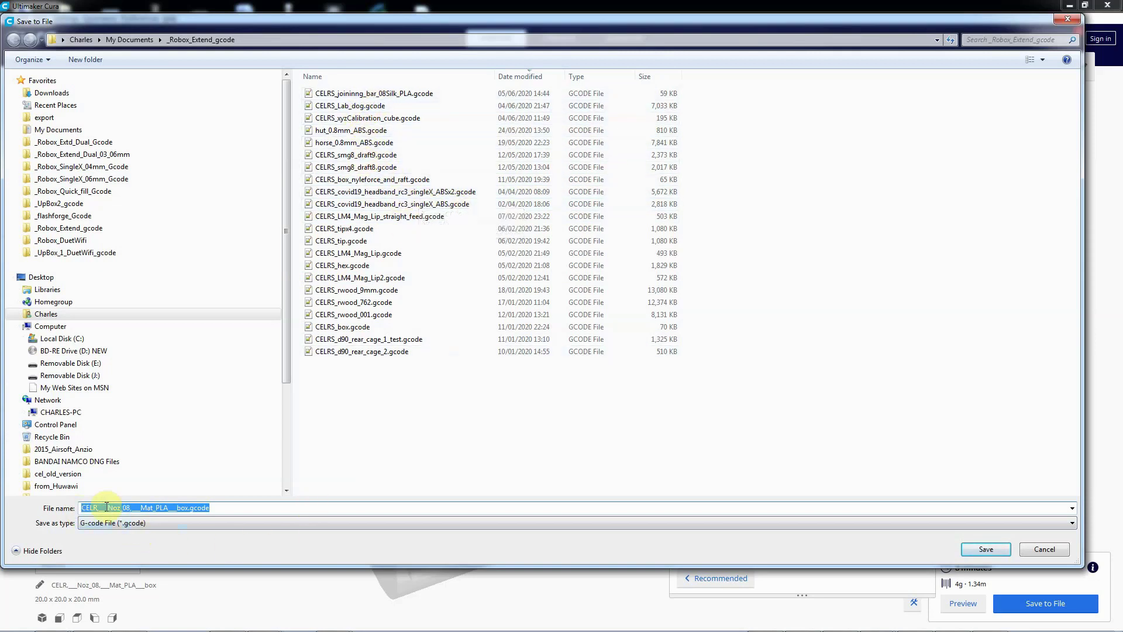
{"action": "left_click", "coordinate": [1043, 548]}
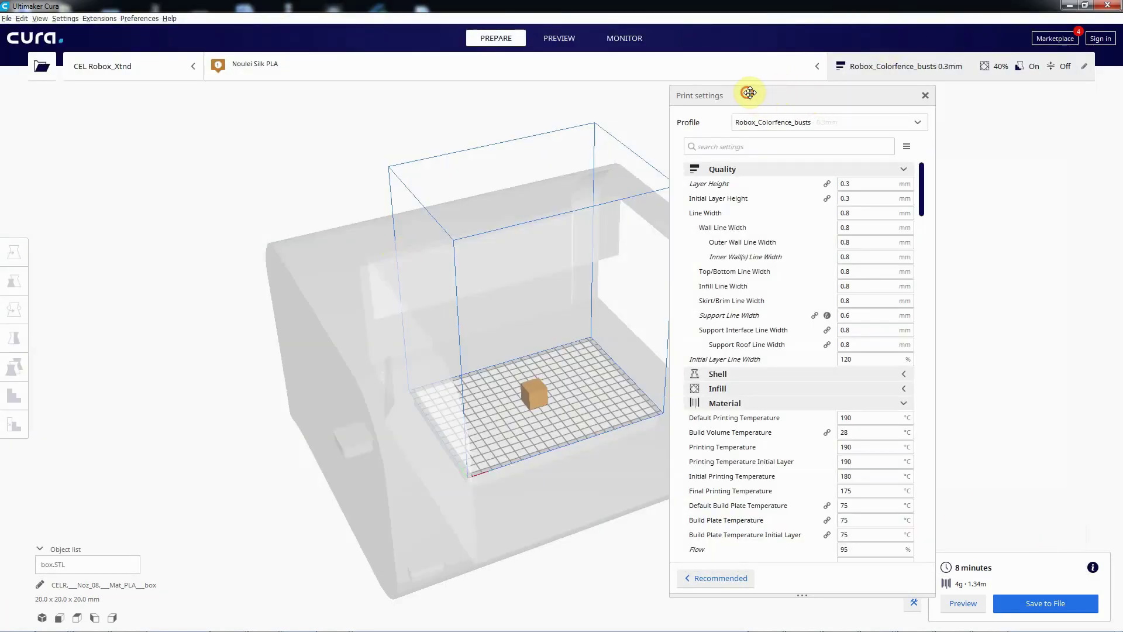
{"action": "left_click_drag", "start_coordinate": [749, 93], "coordinate": [931, 73]}
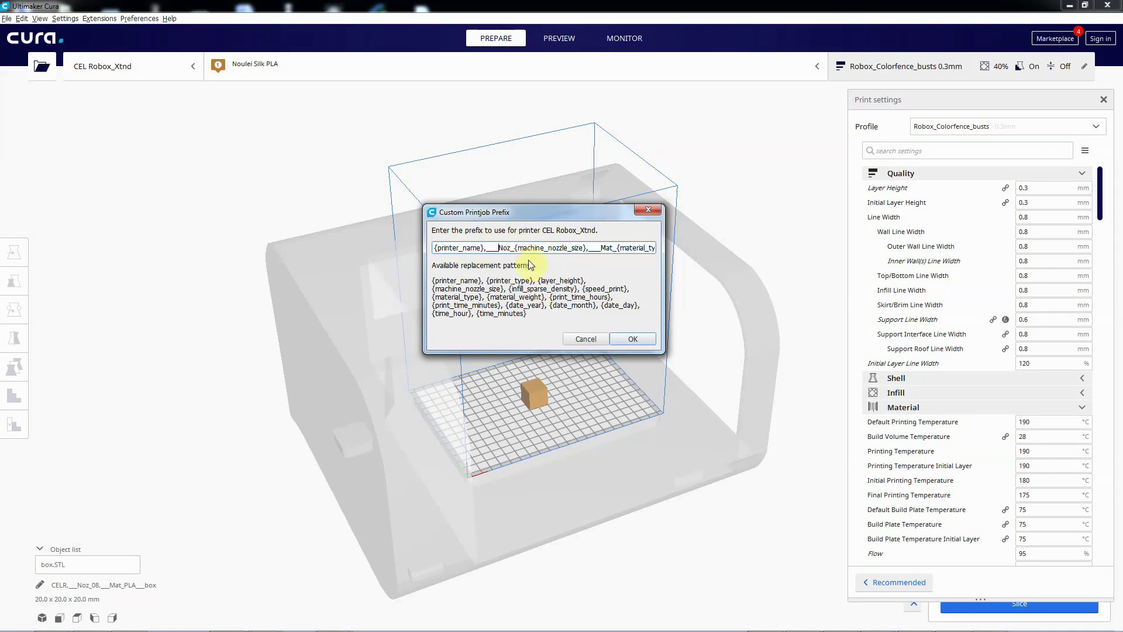
Reopen the custom print job prefix for editing and go to the end of the pattern, after {material_type}.
{"action": "key", "text": "End"}
{"action": "key", "text": "Left"}
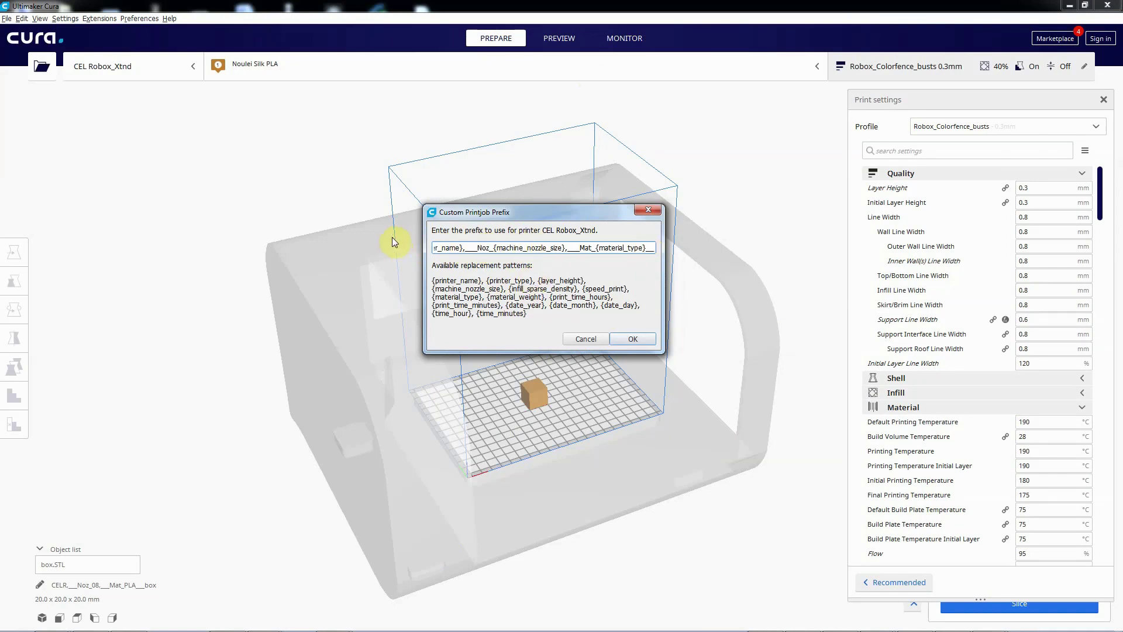